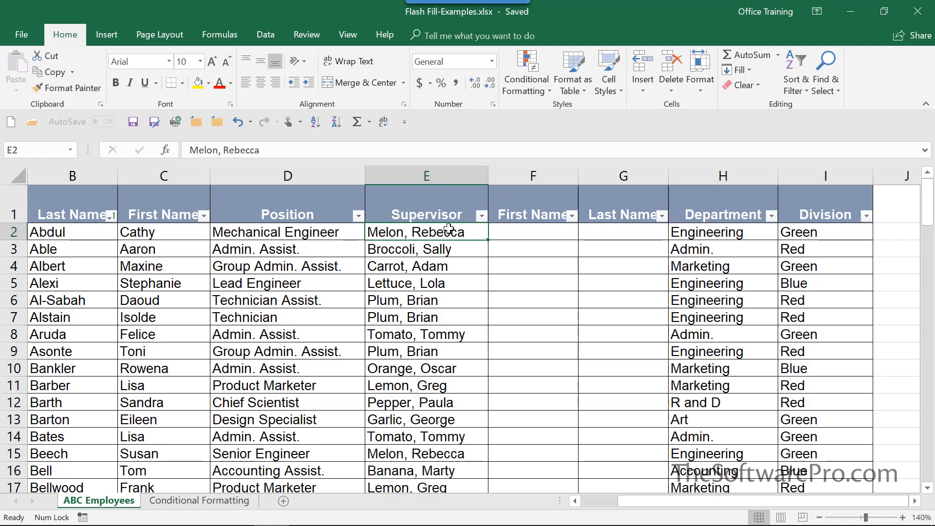
- Enter the first two supervisors' first names from column E in F2 and F3, accepting the Flash Fill suggestions for the rest of the column
click(443, 177)
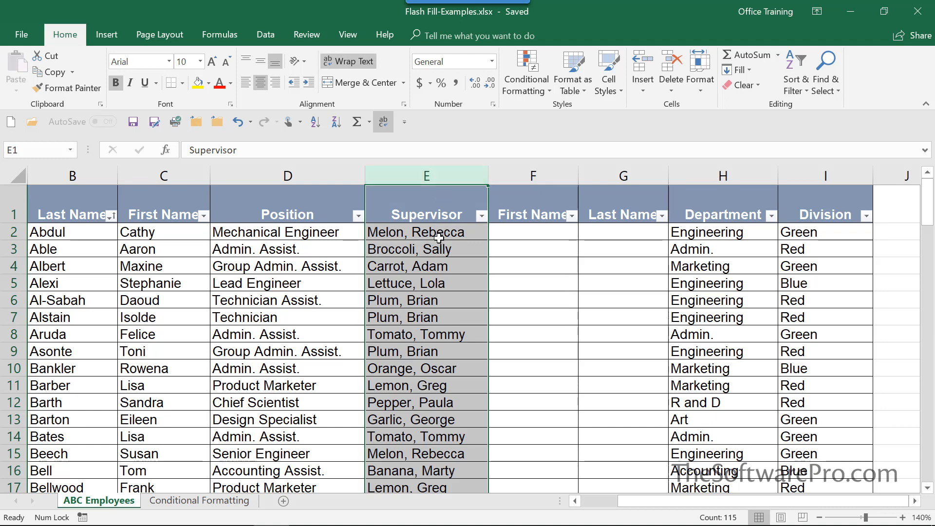
click(439, 237)
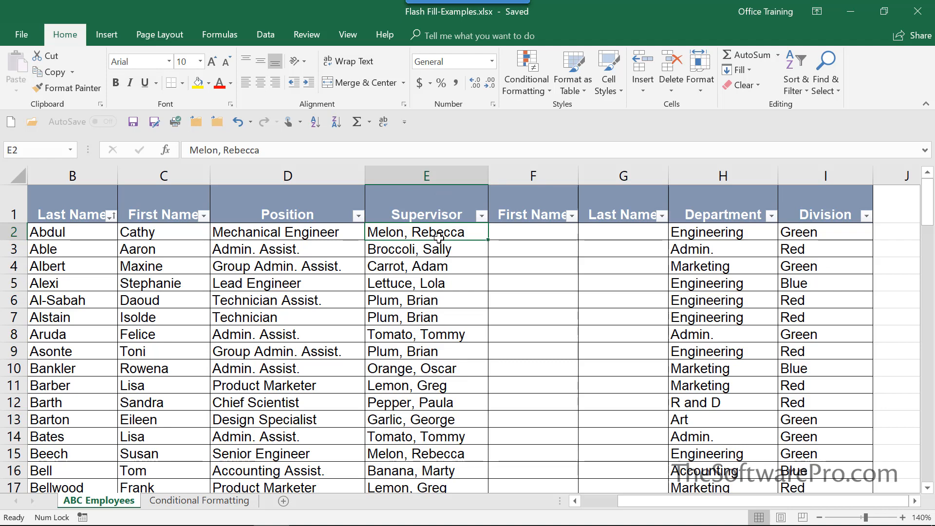
click(512, 234)
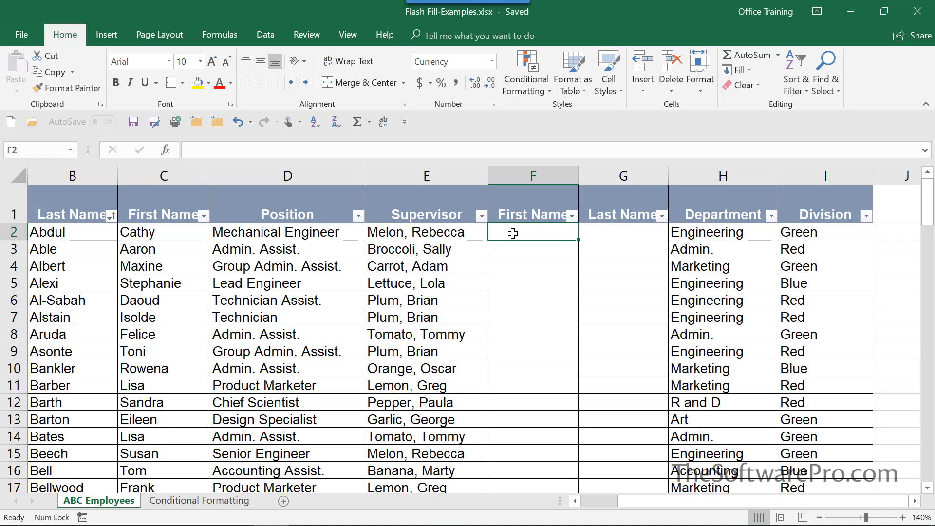
text(Rebecca)
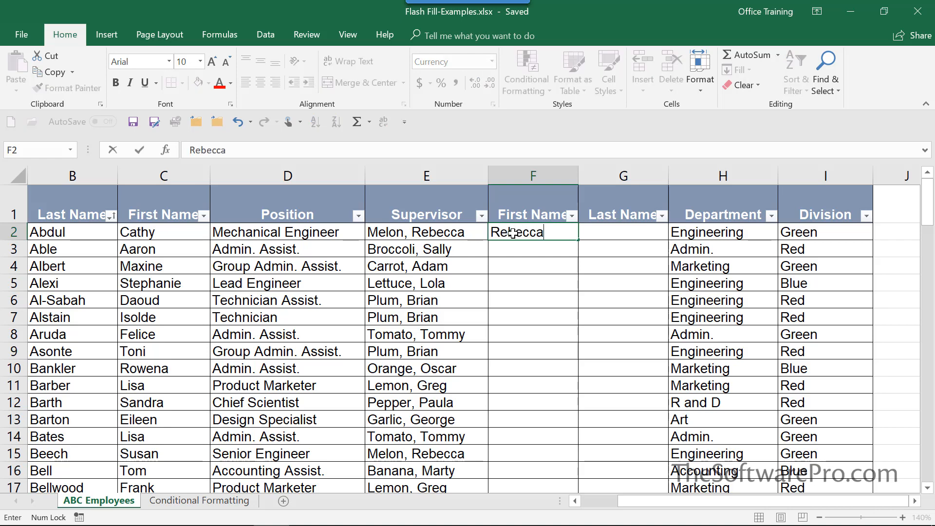
key(Return)
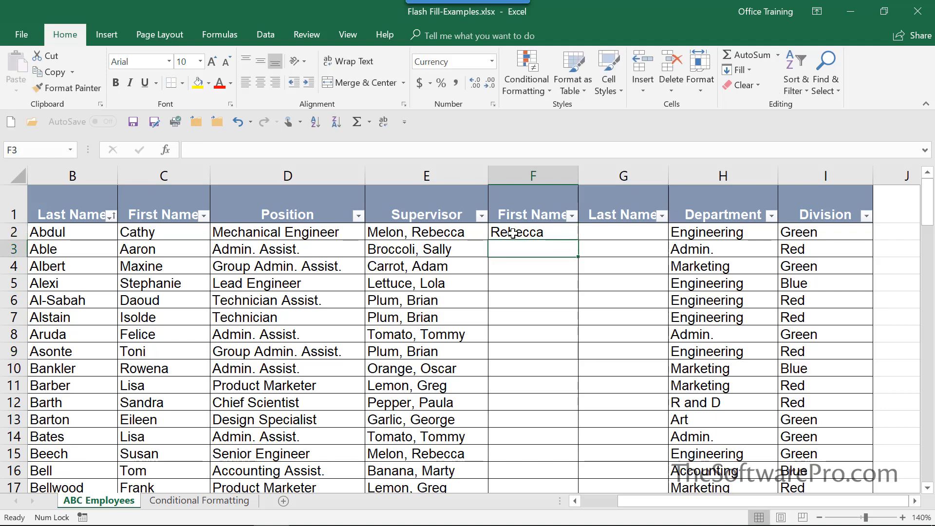
text(Sally)
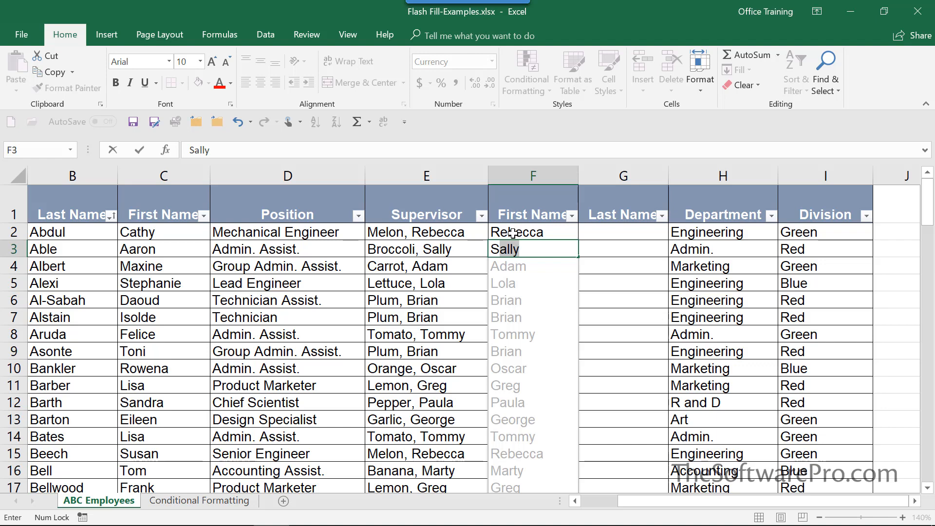
key(Return)
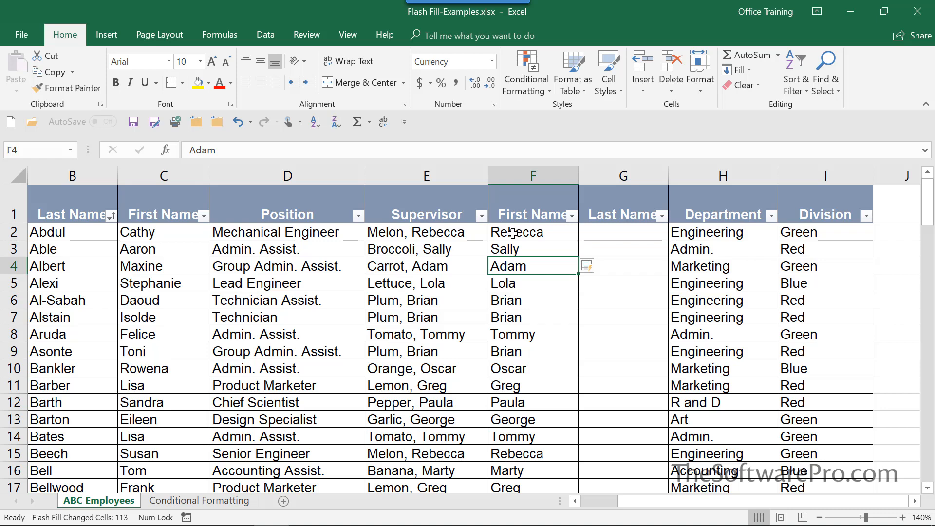
- Review the Flash Fill options beside F4 and check the Automatically Flash Fill setting in the advanced Excel options
click(600, 266)
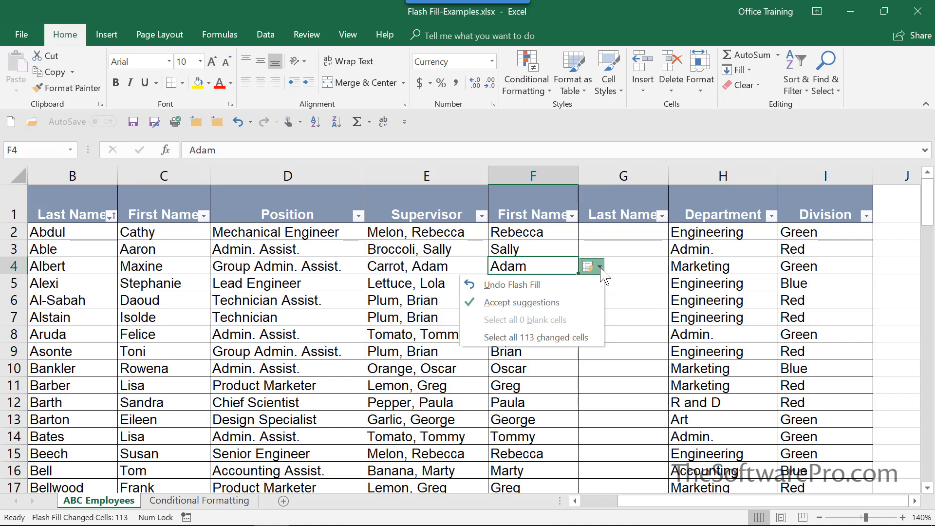
click(600, 267)
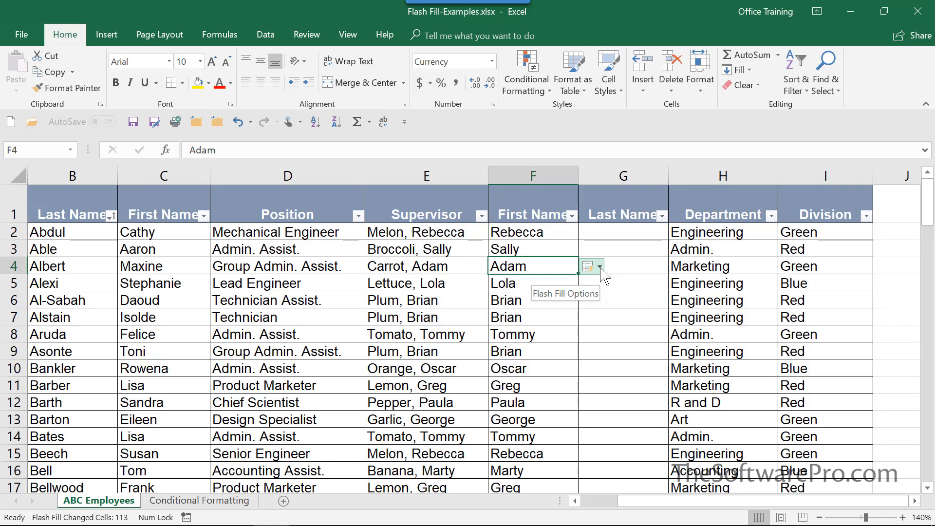
click(24, 30)
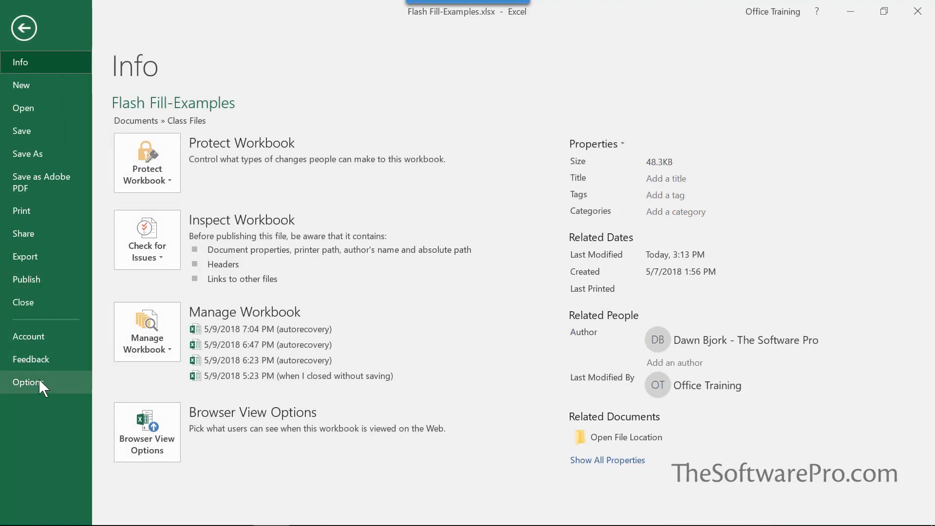
key(Escape)
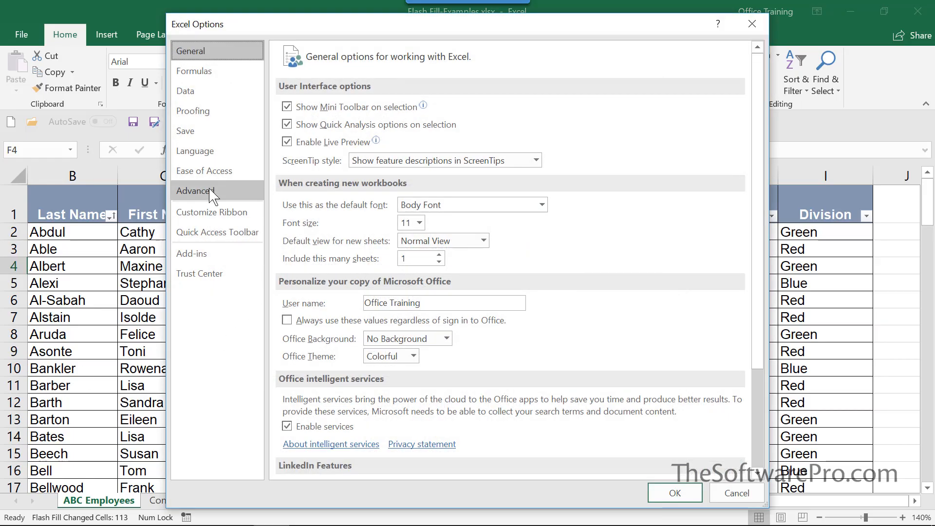
click(212, 195)
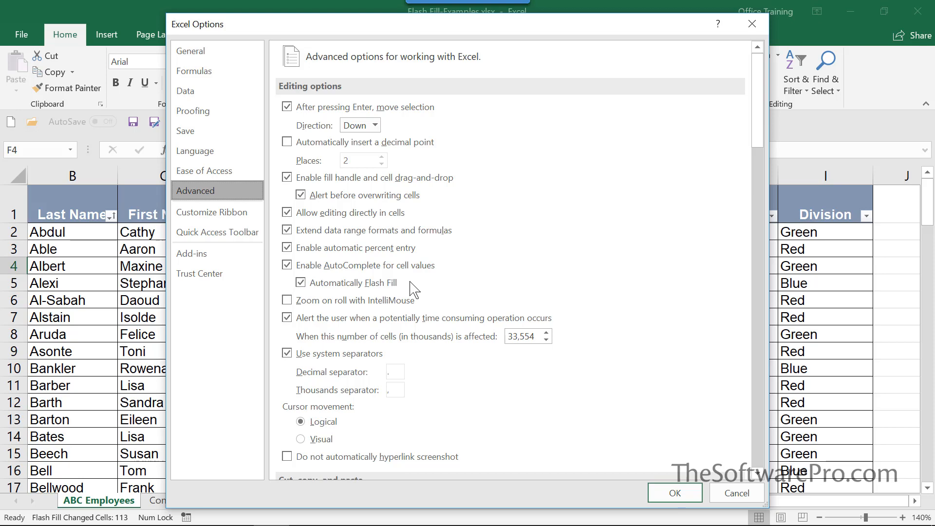
click(683, 495)
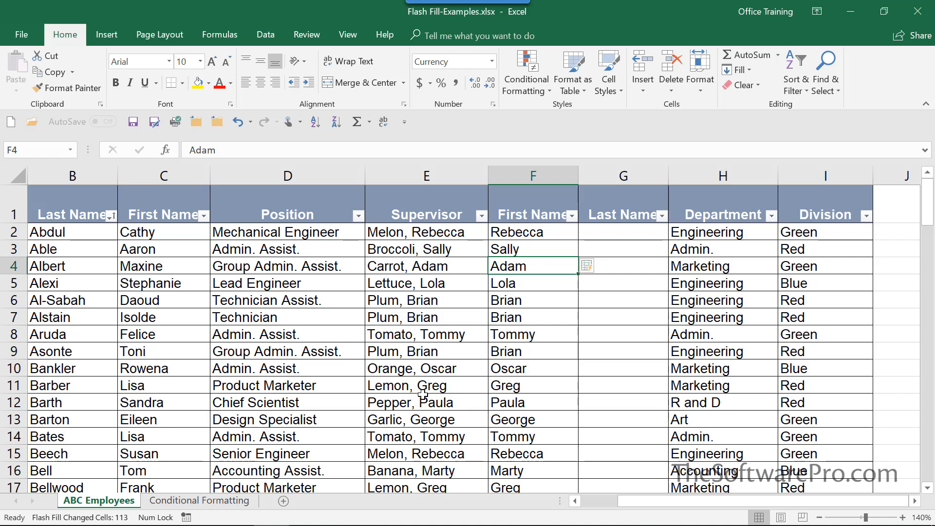
- Enter the first supervisor's last name in G2 and apply Flash Fill to complete the supervisor Last Name column
key(ctrl+e)
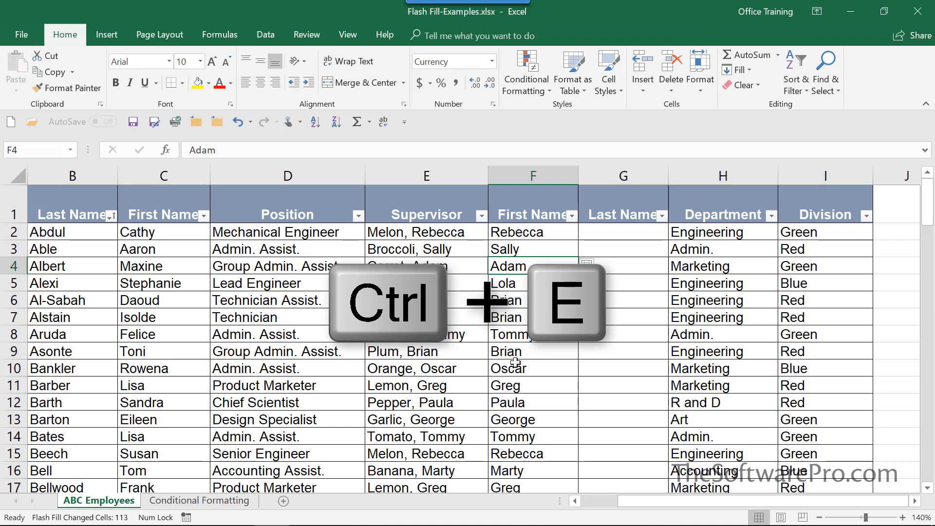
click(641, 232)
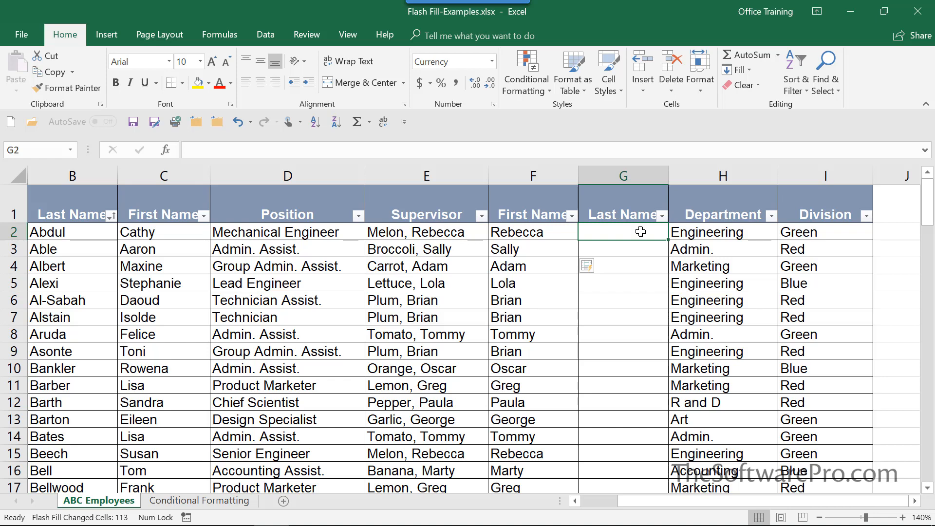
text(Melon)
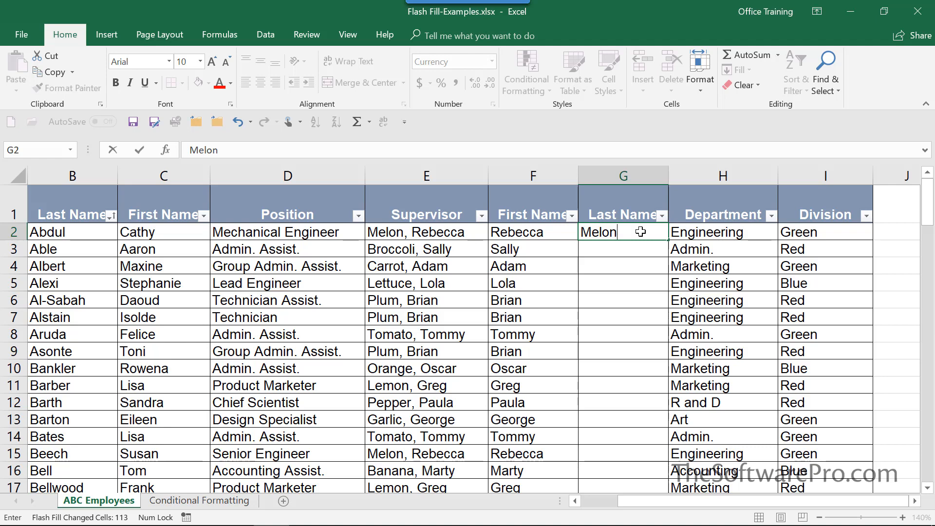
key(Escape)
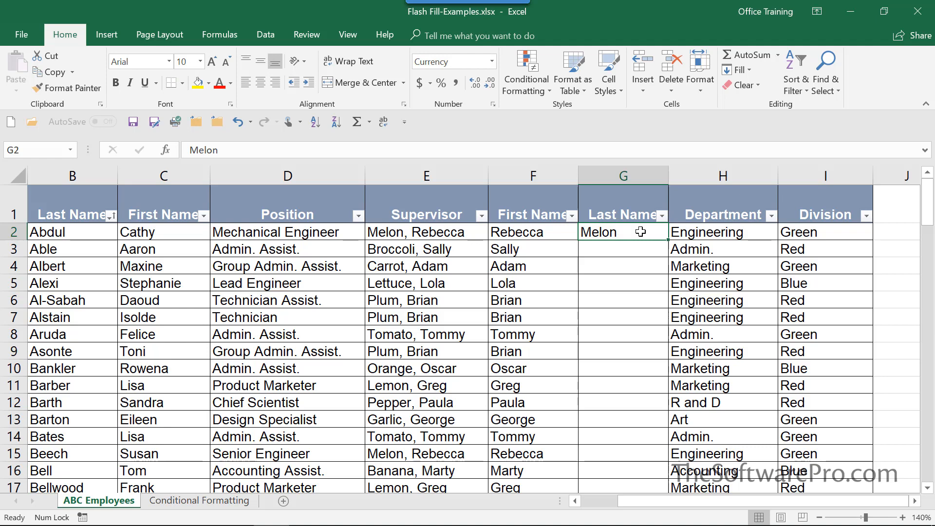
key(ctrl+Return)
key(ctrl+e)
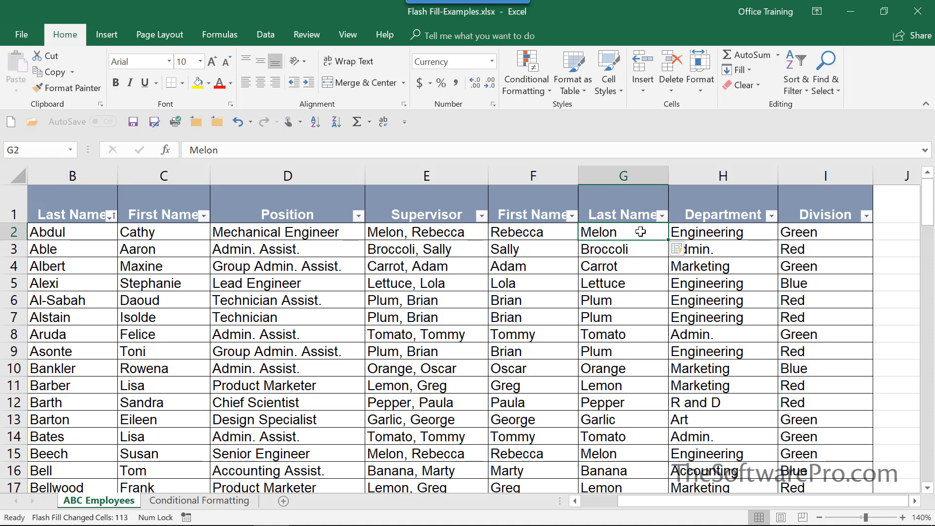
- Insert a blank column between Supervisor and the supervisor First Name column
click(548, 176)
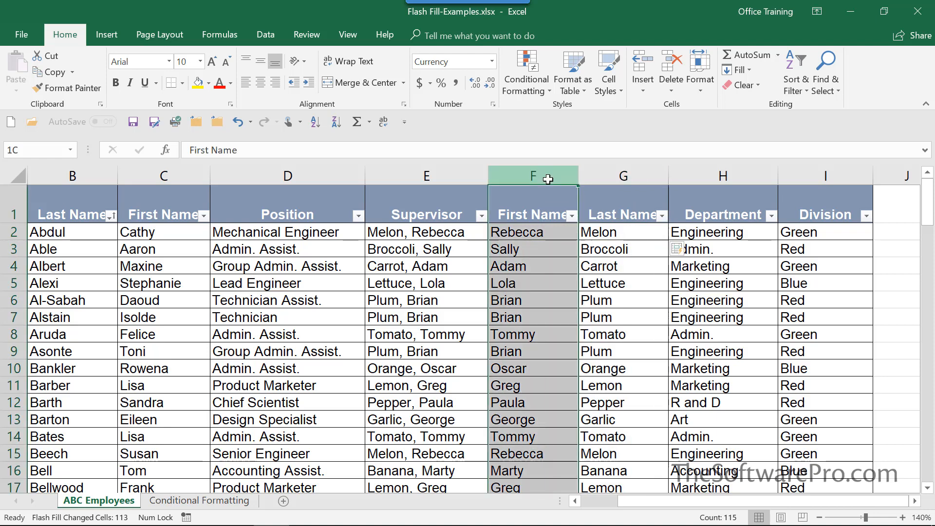
right_click(548, 176)
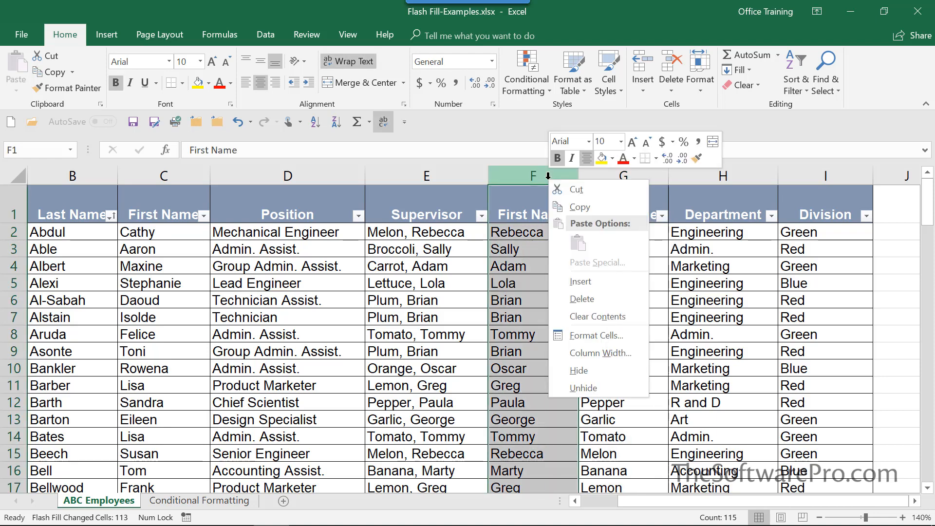
click(594, 285)
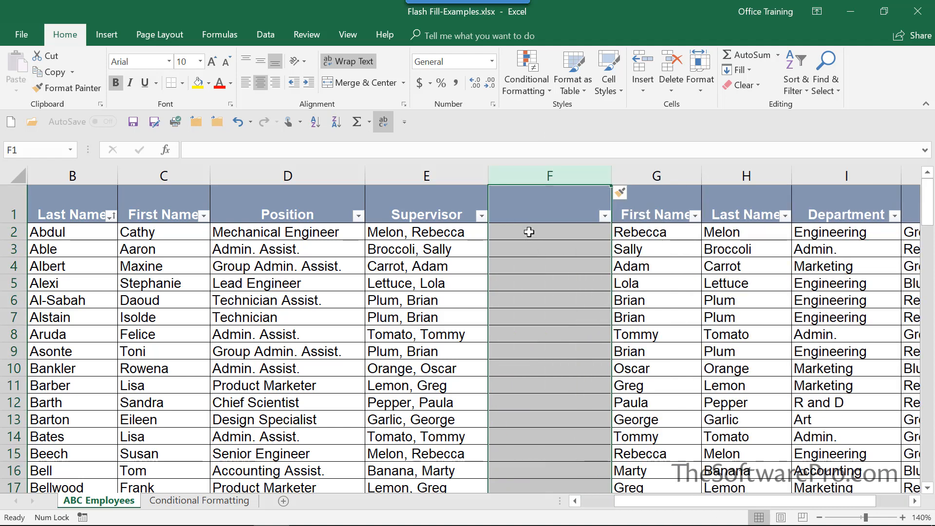
- Enter the first supervisor's full name in F2, with the first name before the last name and no comma
click(529, 232)
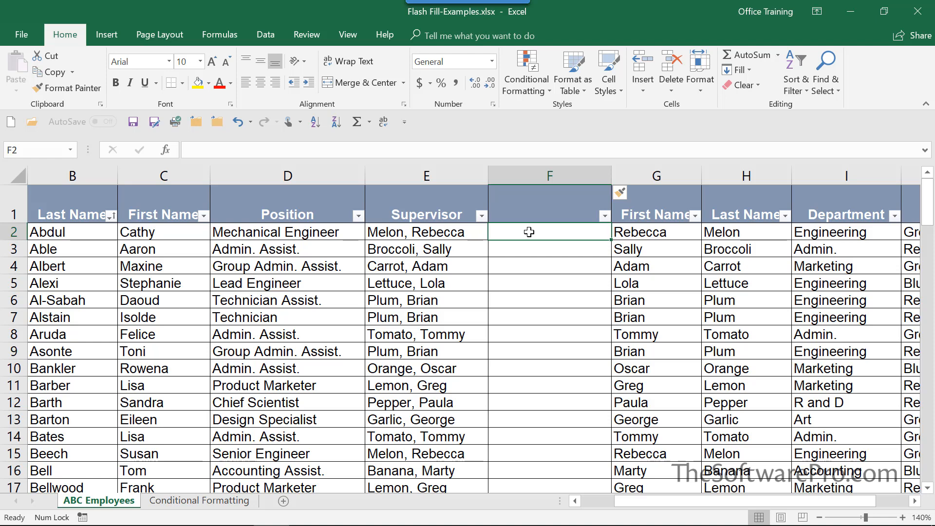
text(Re)
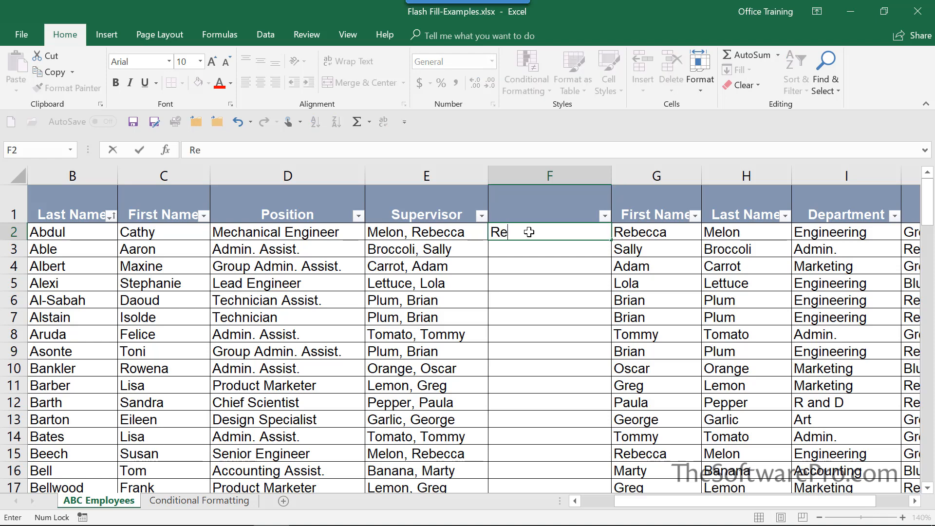
text(becca Melon)
key(Return)
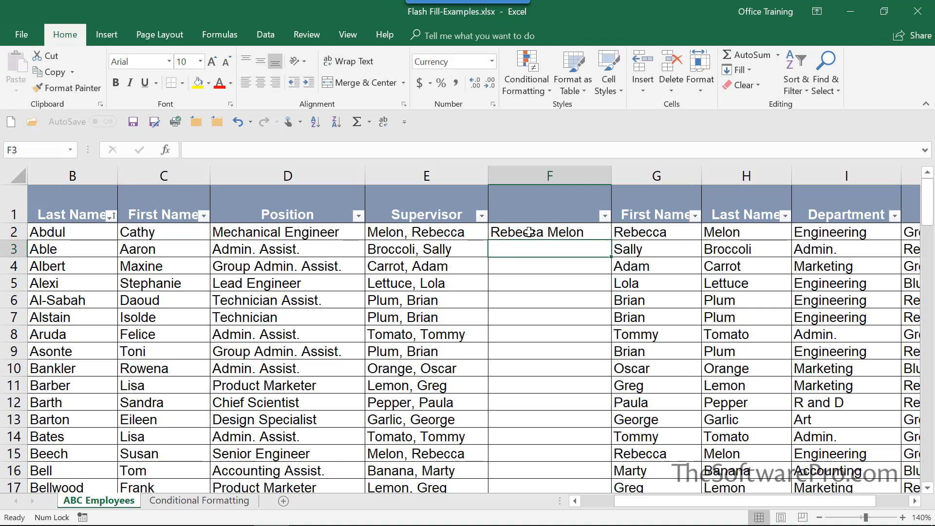
text(Sally Broccoli)
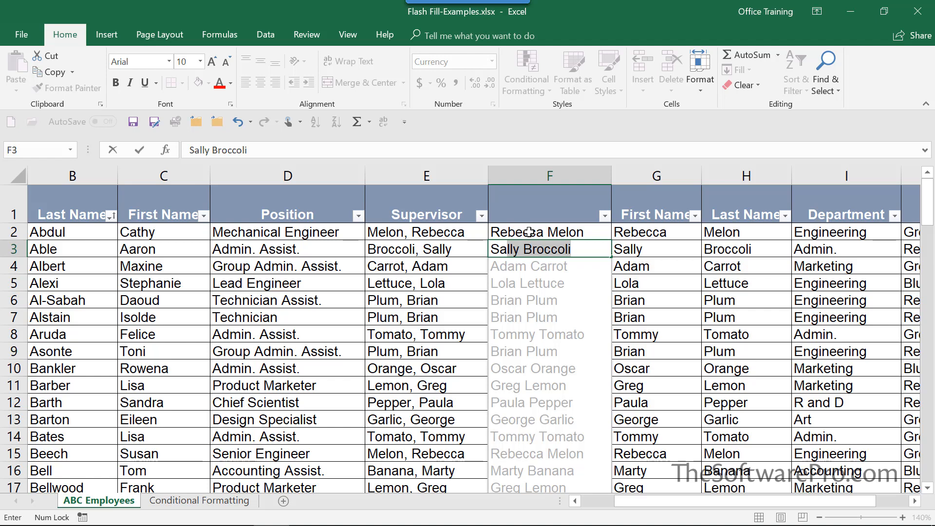
key(Return)
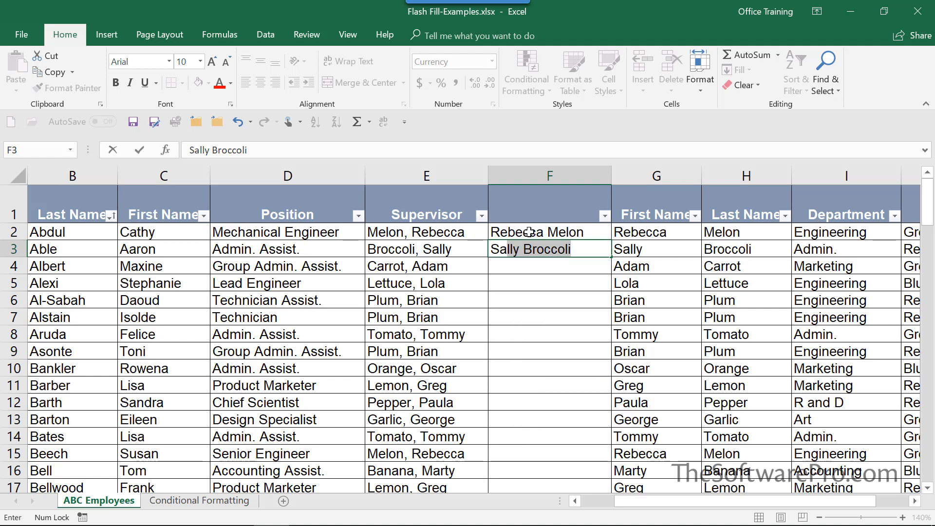
key(BackSpace)
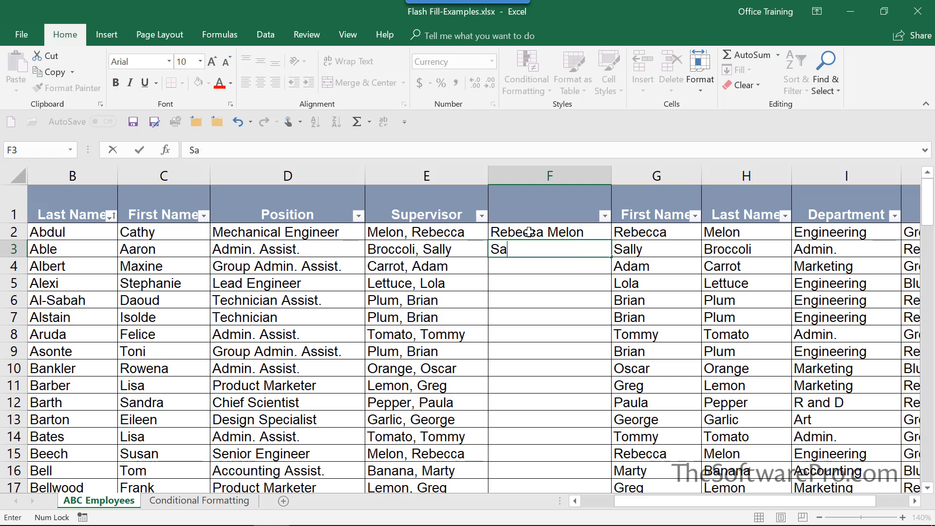
key(BackSpace)
key(BackSpace)
- Apply Flash Fill from F2 to complete column F with the supervisors' full names
click(529, 233)
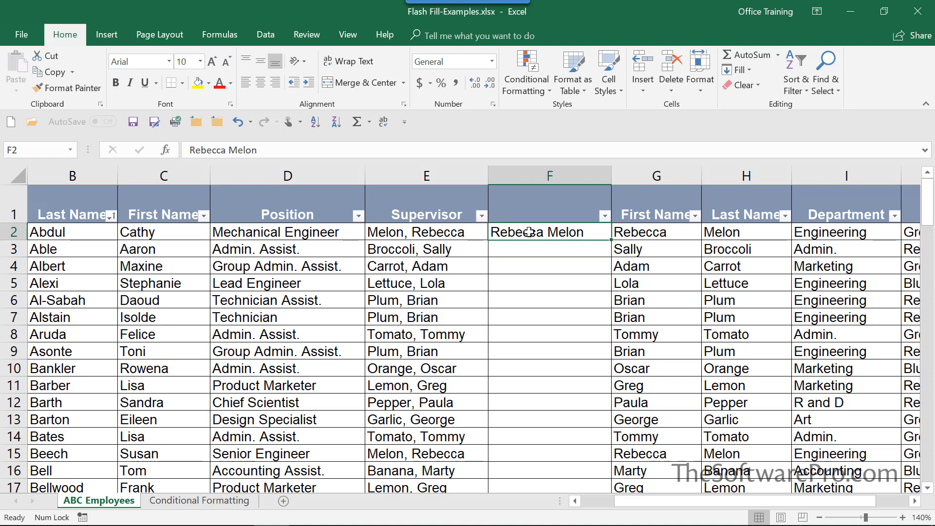
click(266, 35)
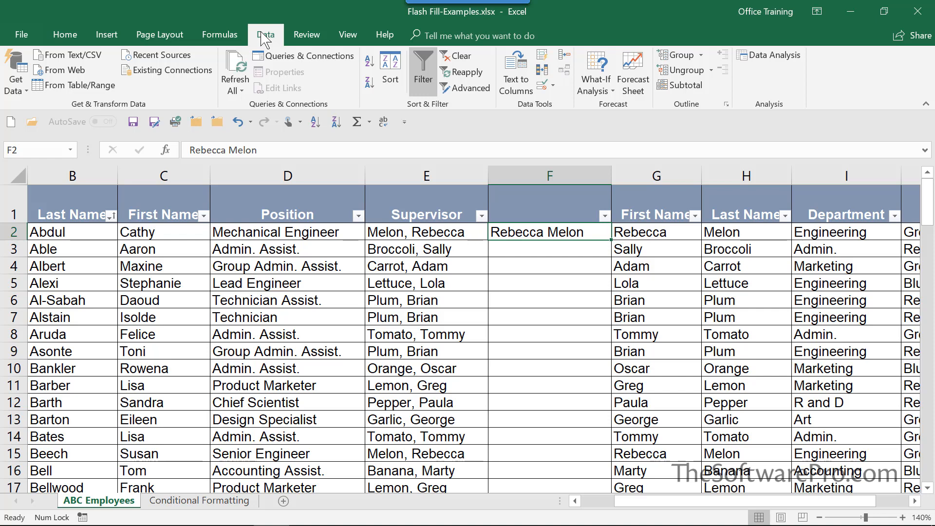
click(542, 60)
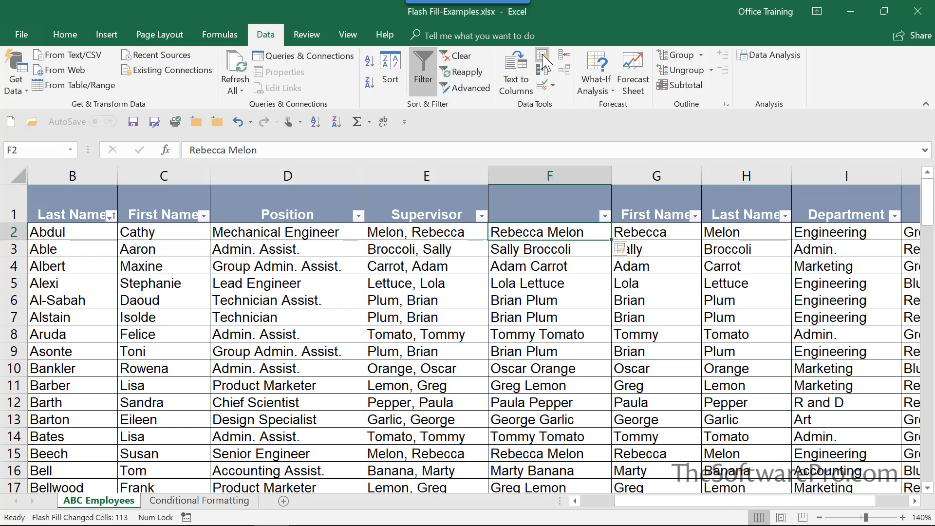
- On the Conditional Formatting sheet, enter NUT in D2 and apply Flash Fill to complete the Category Code column
click(190, 501)
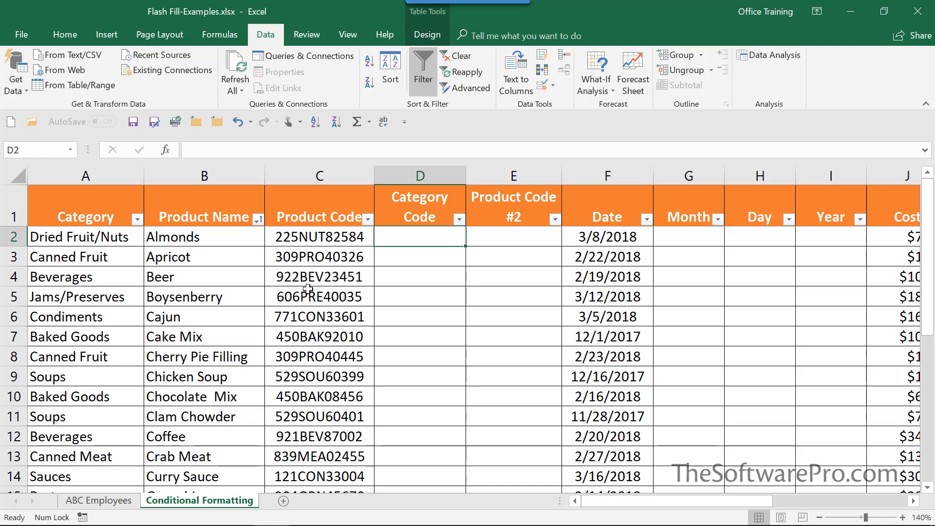
click(312, 176)
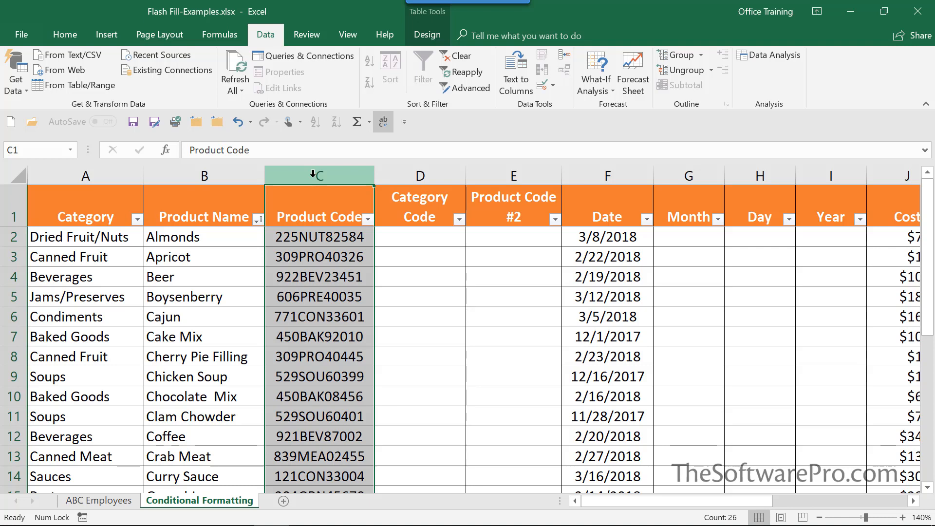
click(422, 239)
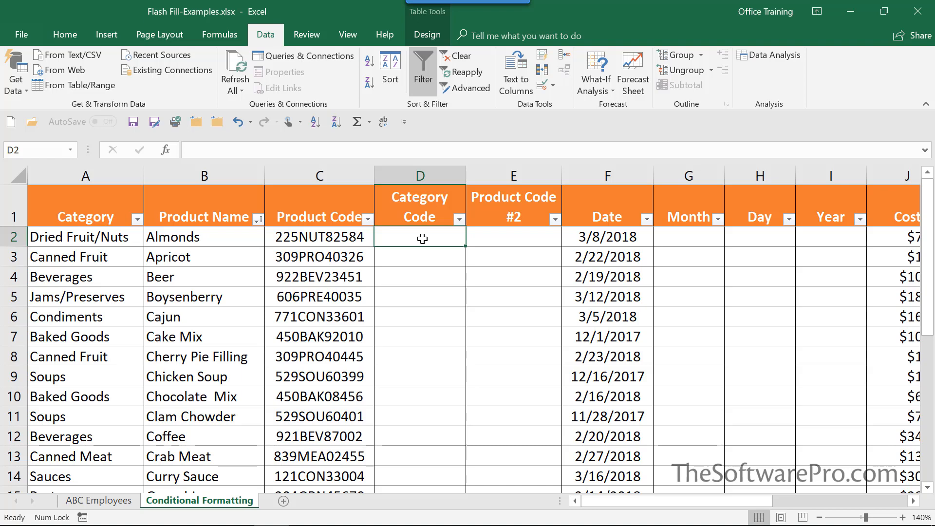
text(NUT)
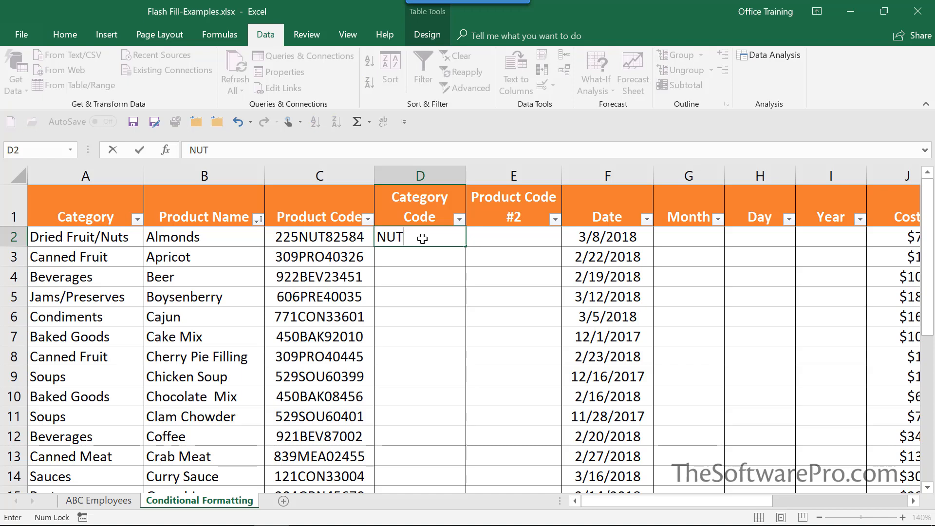
key(ctrl+Return)
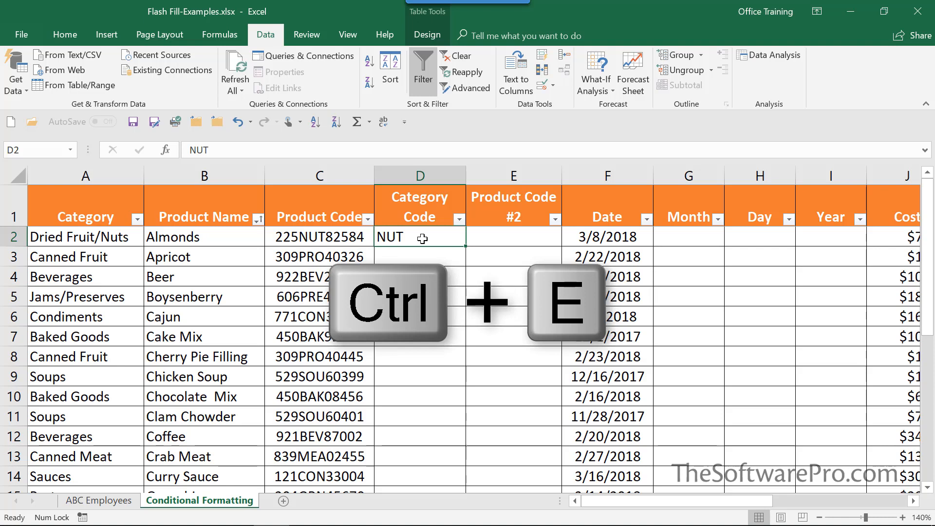
key(ctrl+e)
- Enter the first product's code with hyphens, 225-NUT-82584, in E2 under Product Code #2
key(Tab)
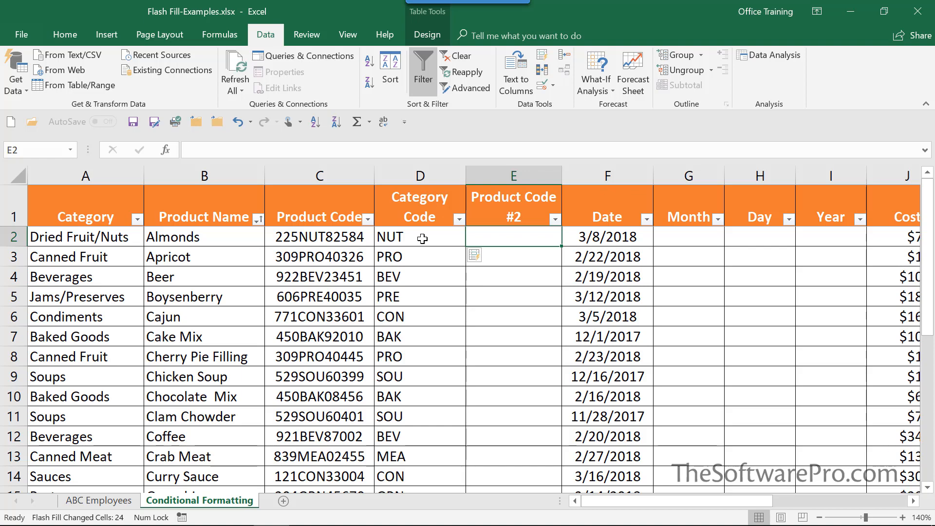
text(225-)
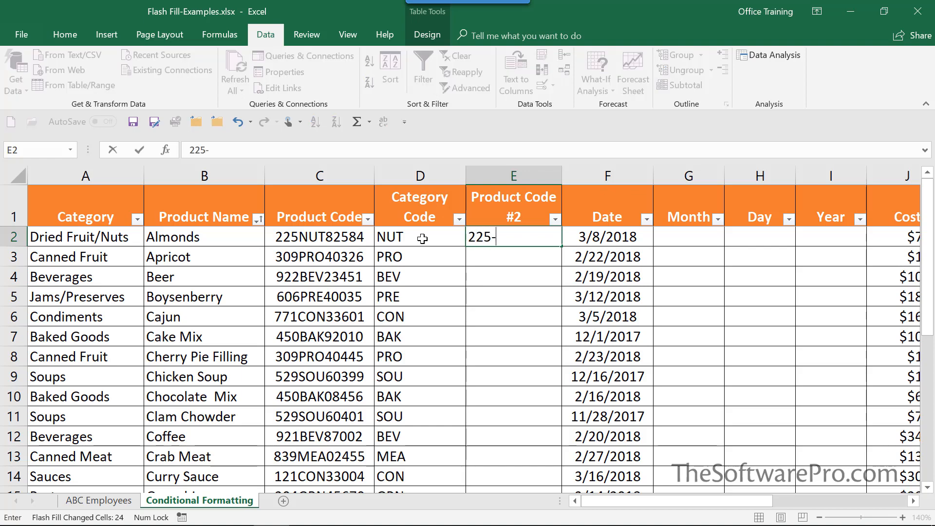
key(Caps_Lock)
text(NUT-)
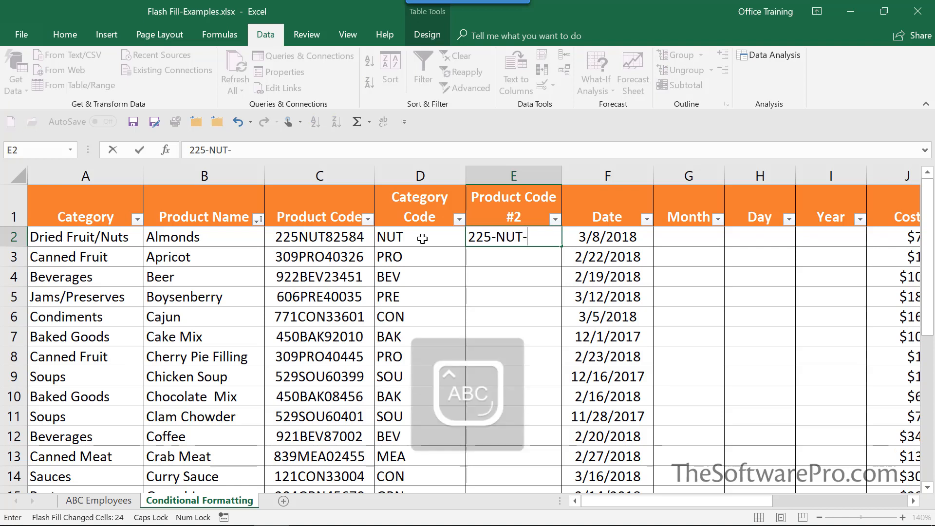
text(8)
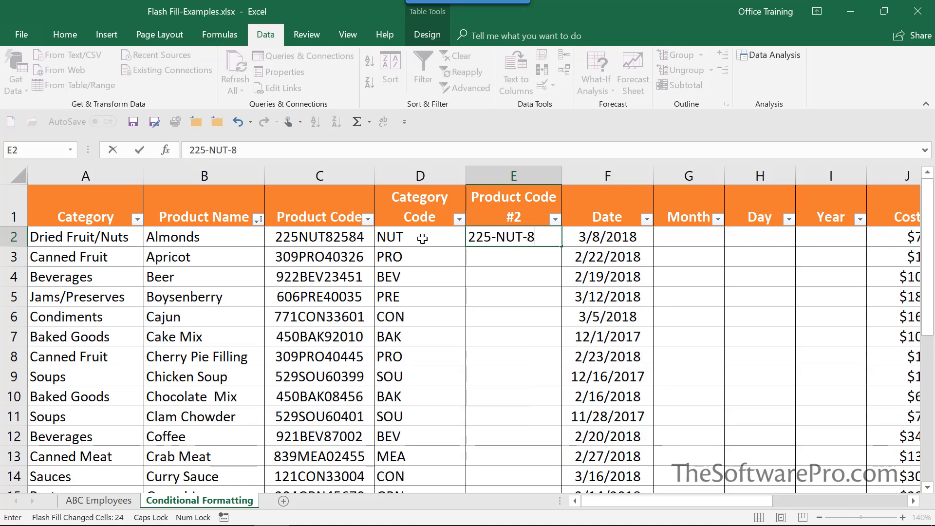
text(2584)
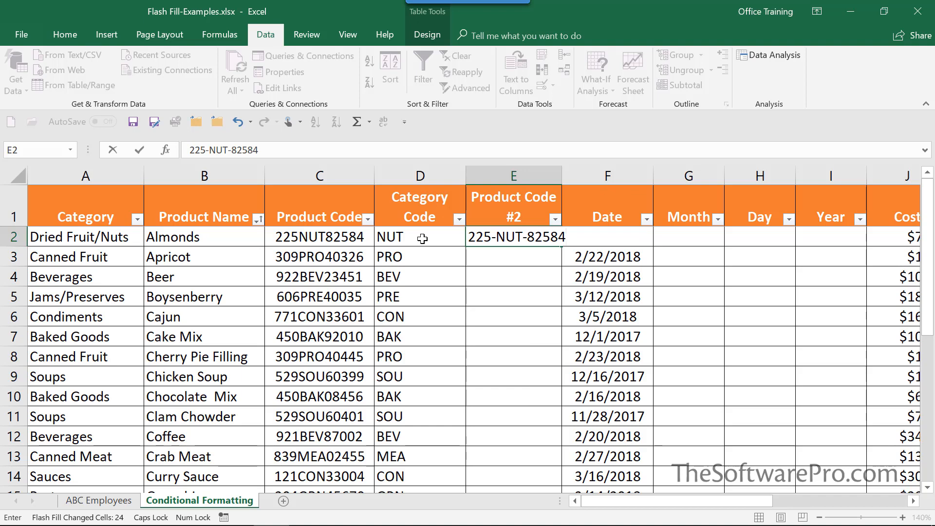
key(ctrl+Return)
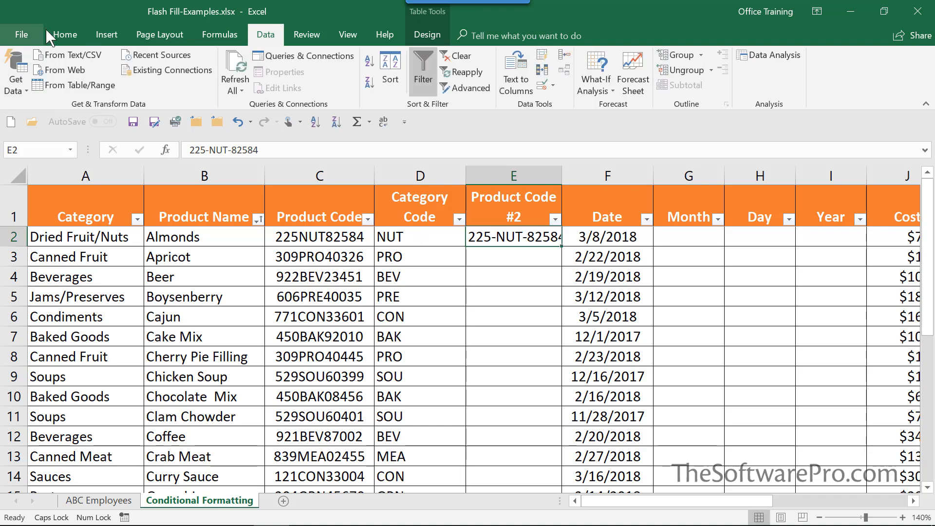
- Apply Flash Fill from E2 to complete the Product Code #2 column with hyphenated codes
click(66, 35)
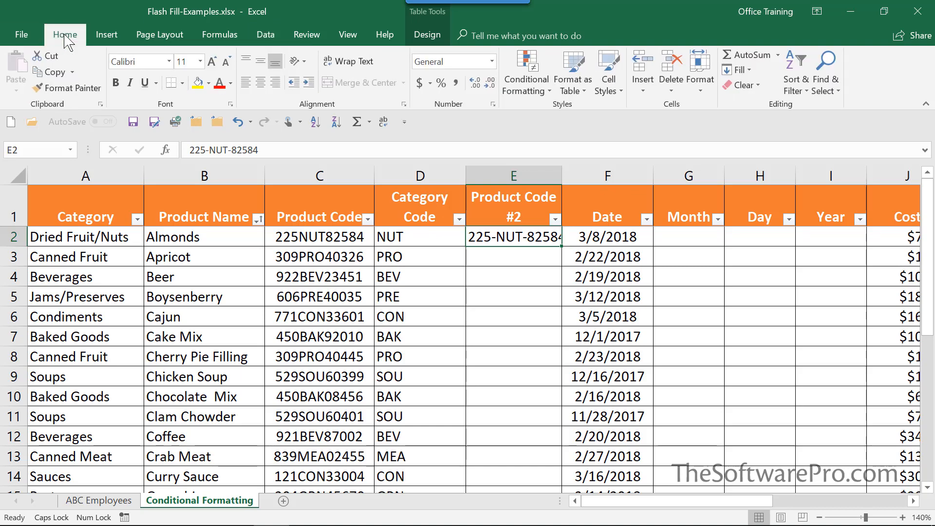
click(749, 74)
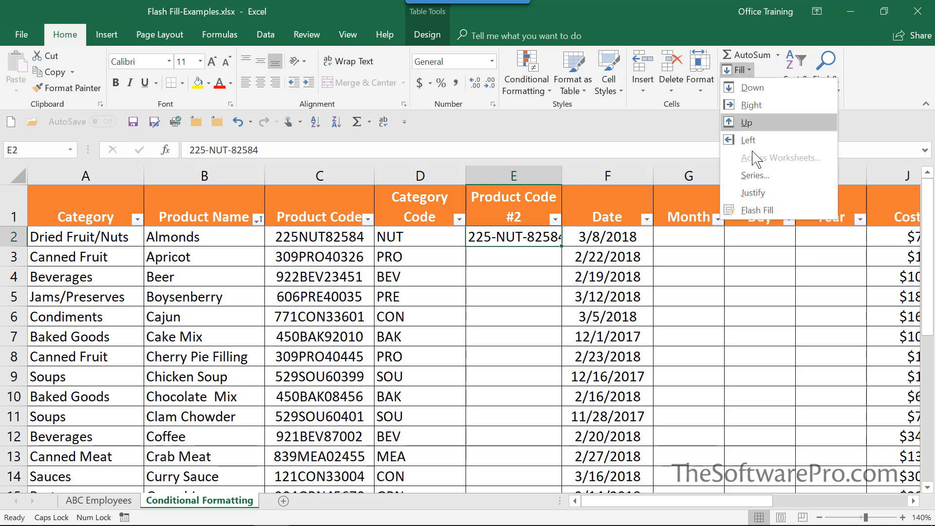
click(754, 214)
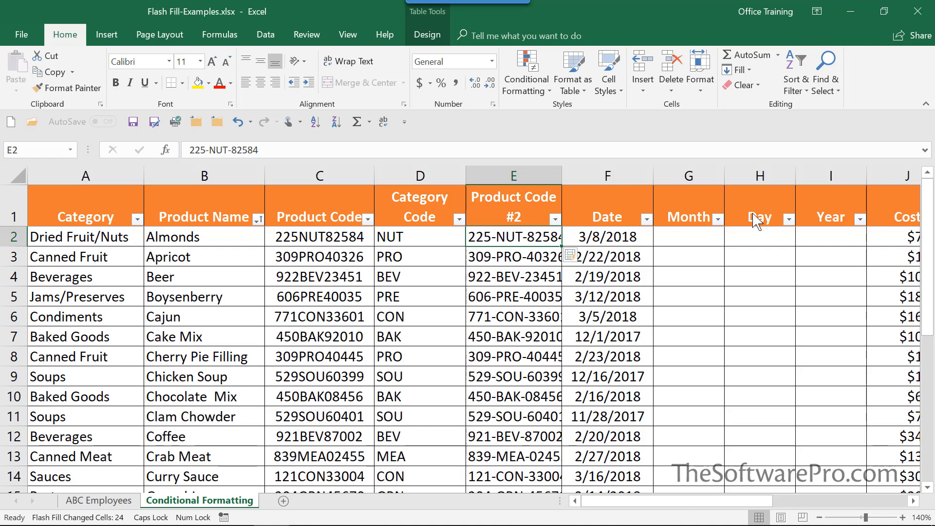
- Enter the month numbers 3, 2, 2 and 3 in G2:G5 as examples for the Month column
click(682, 234)
text(3)
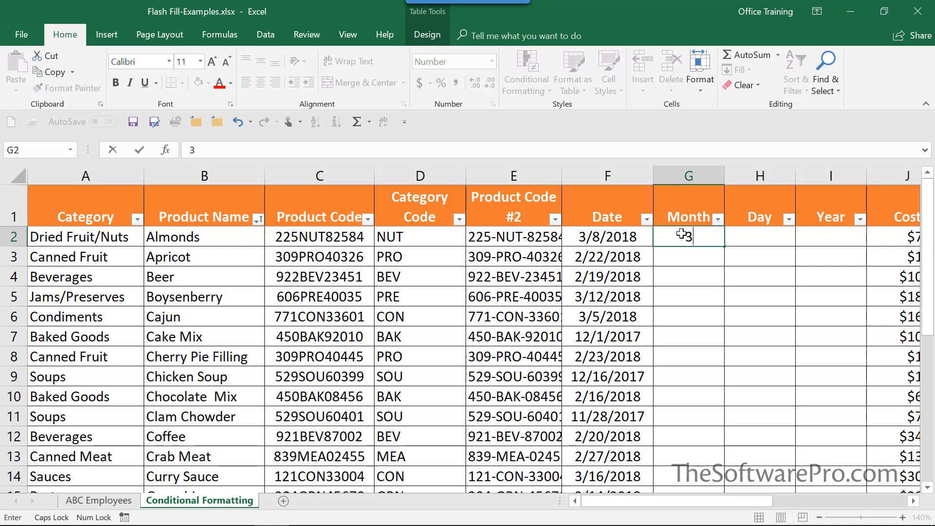
key(Return)
text(2)
key(Return)
text(2)
key(Return)
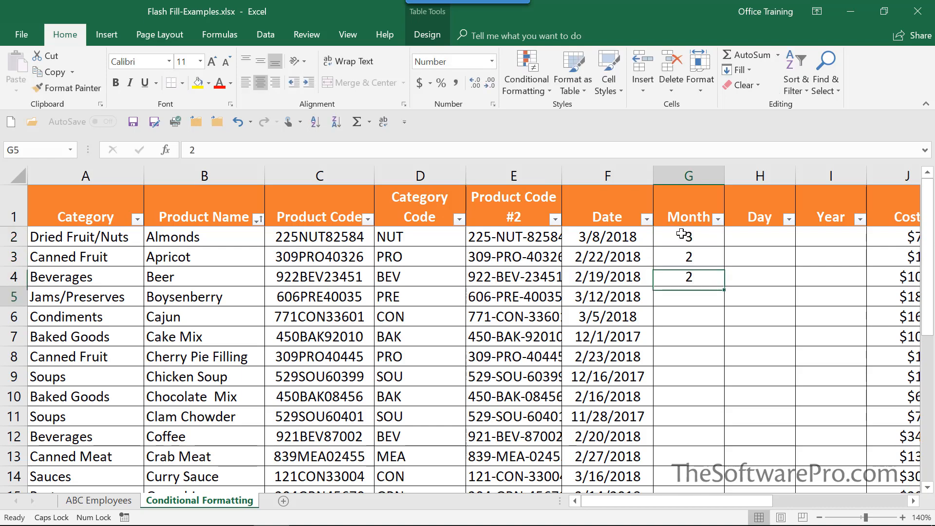
text(3)
key(Return)
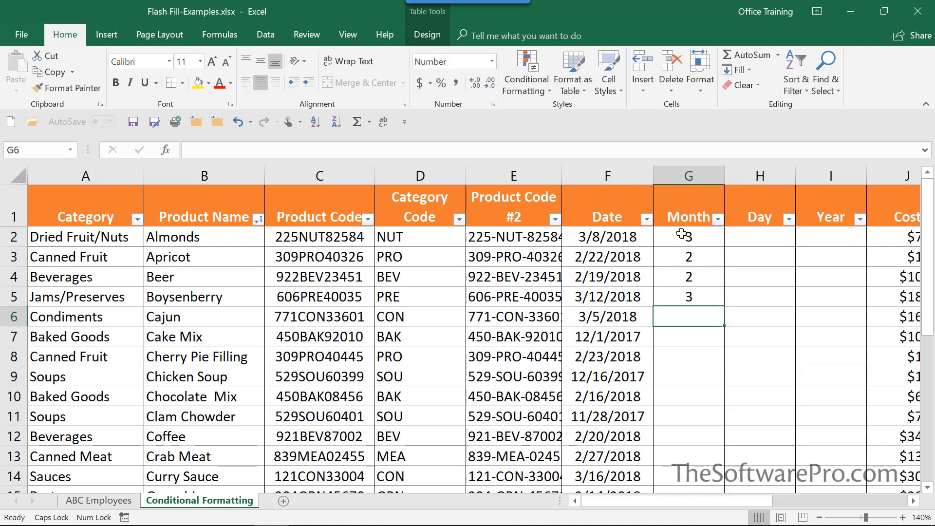
- Fill G2:G5 down the Month column and switch the fill option to Flash Fill
drag(682, 233, 689, 297)
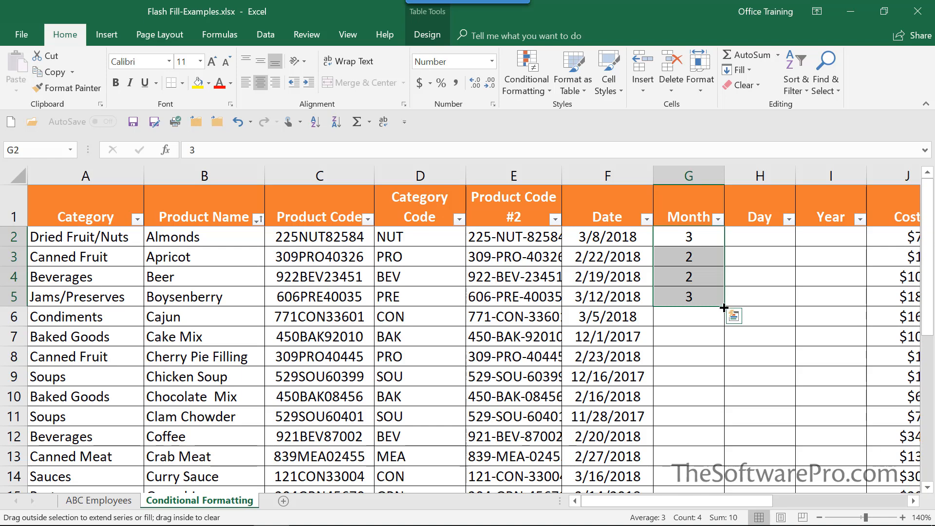
double_click(723, 307)
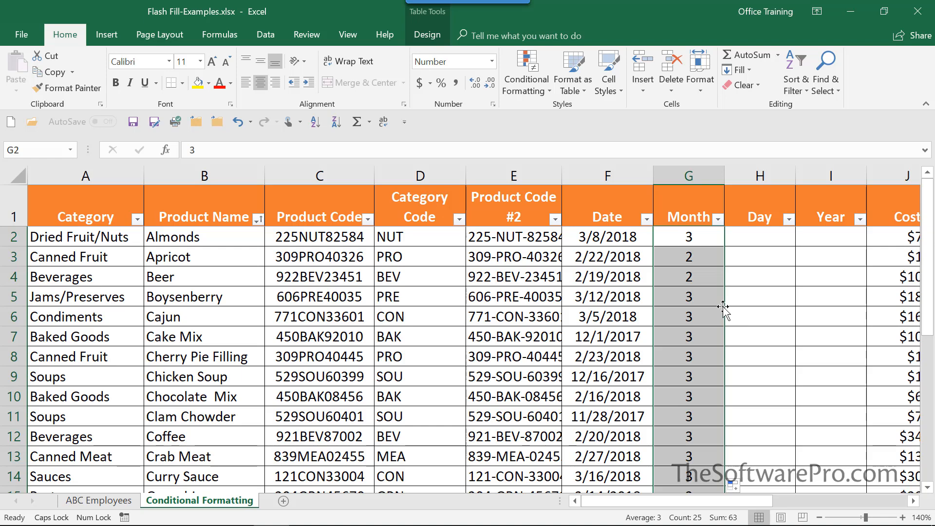
click(746, 486)
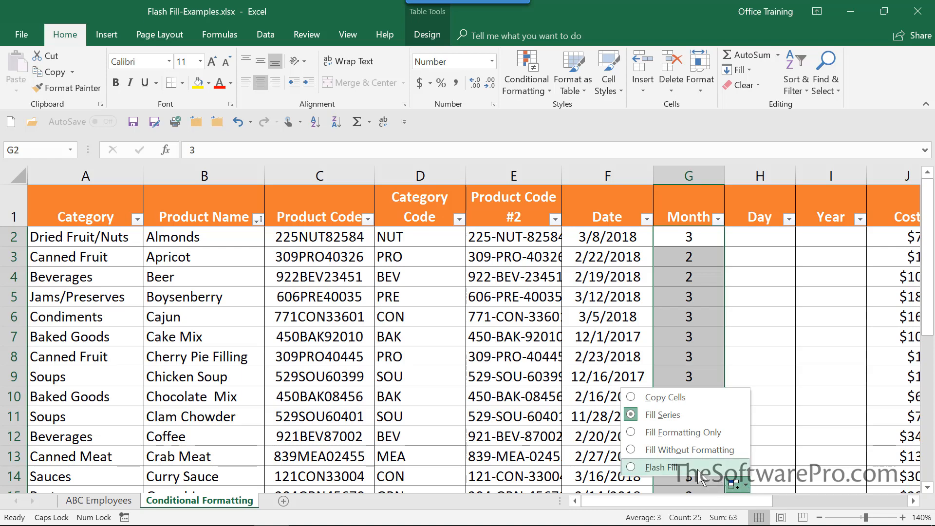
click(662, 467)
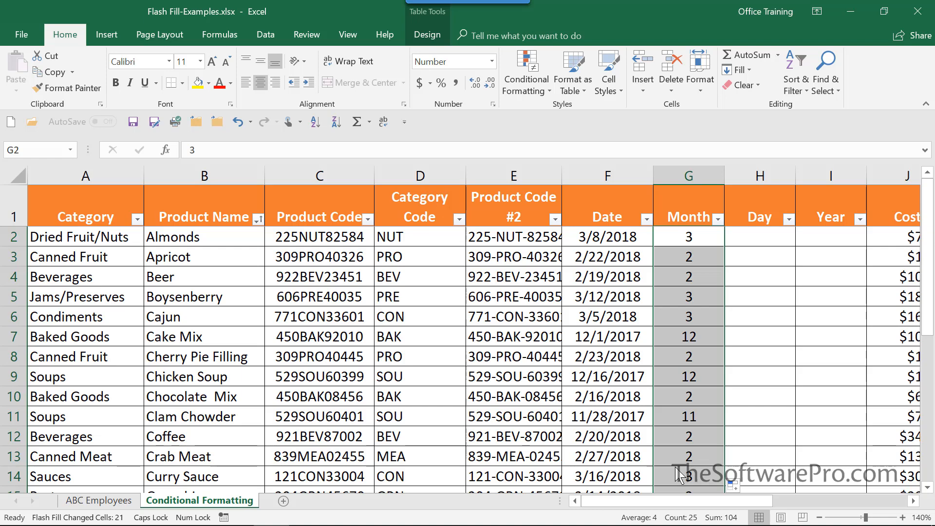
- Enter the day numbers 8, 22 and 19 in H2:H4 as examples for the Day column
click(755, 240)
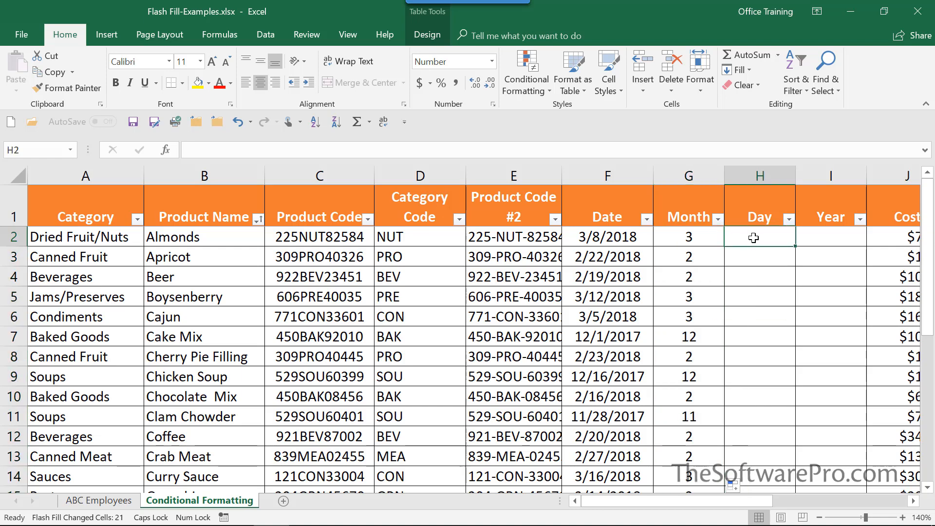
text(8)
key(Return)
text(22)
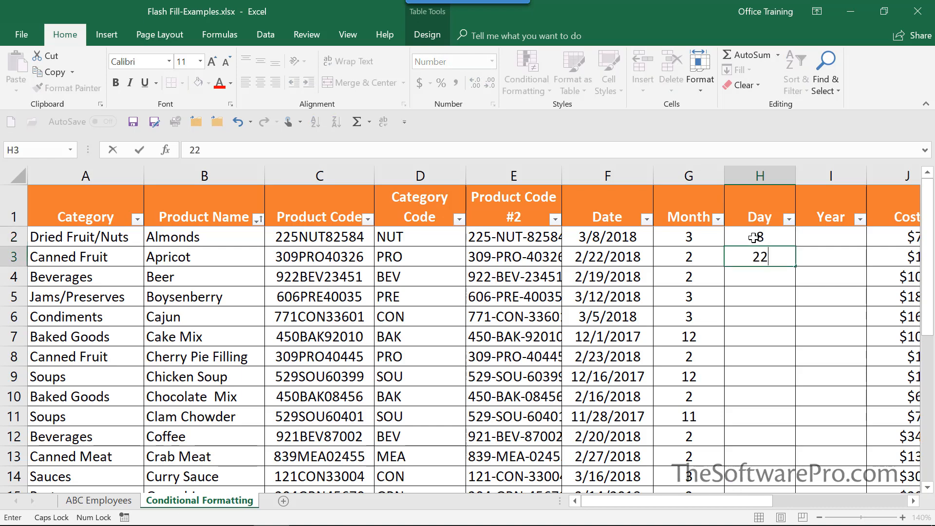
key(Return)
text(19)
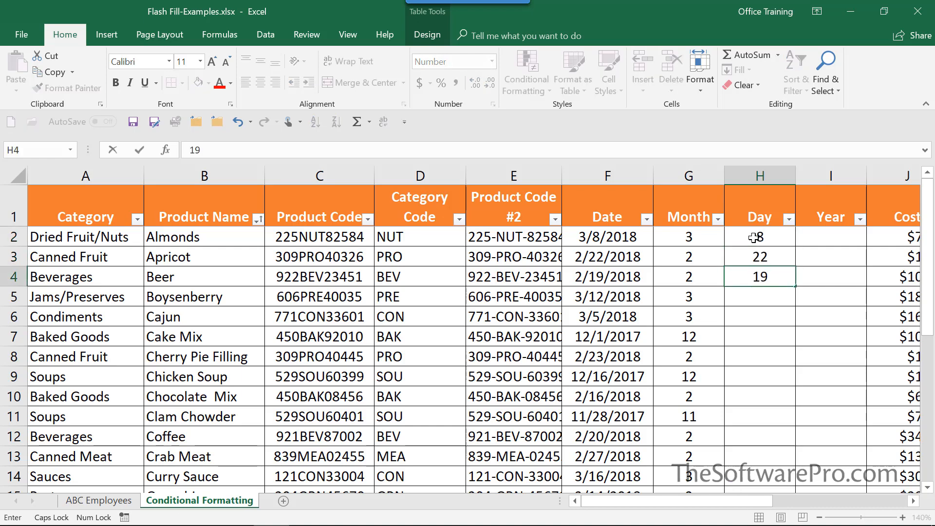
key(Return)
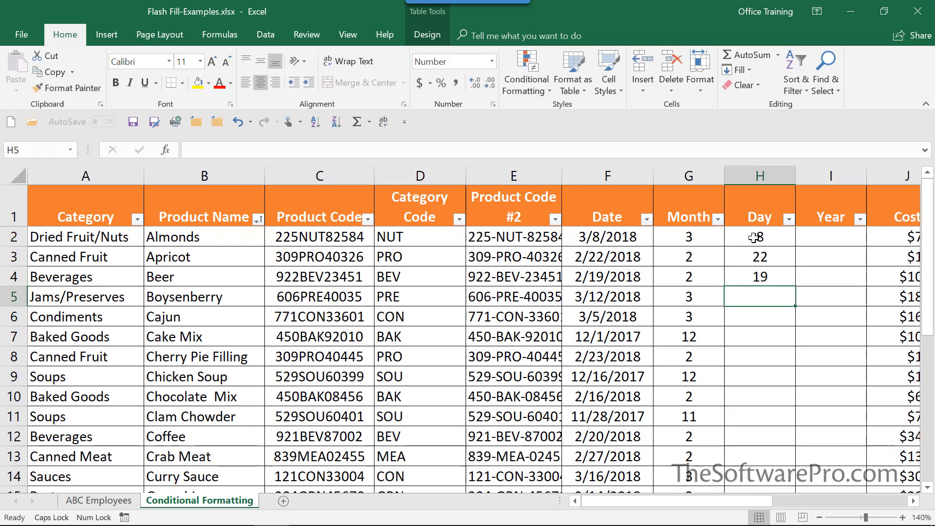
- Fill H2:H4 down the Day column and switch the fill option to Flash Fill
click(754, 238)
drag(753, 238, 766, 275)
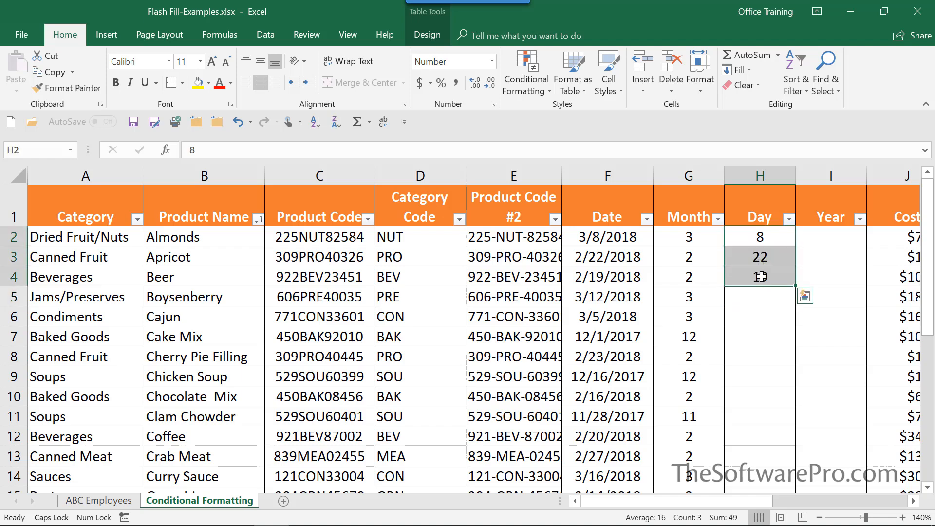
double_click(795, 288)
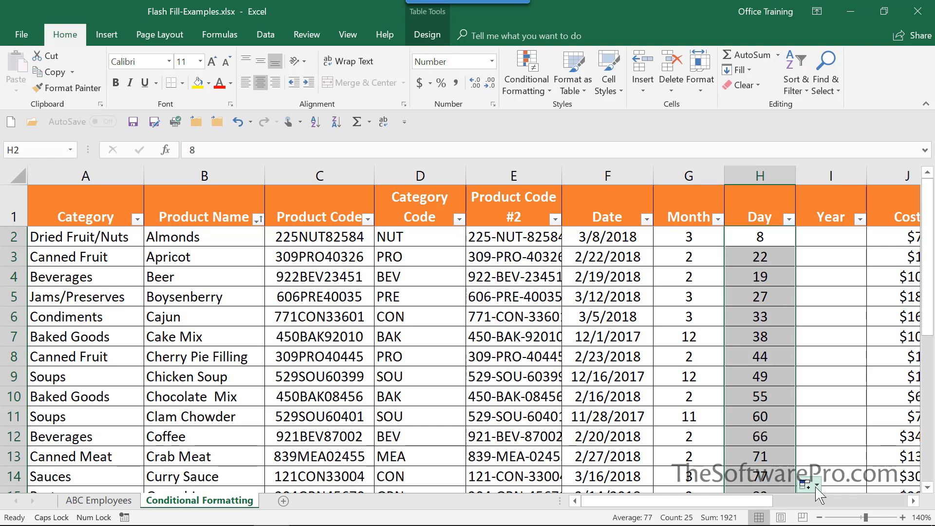
click(818, 487)
click(780, 468)
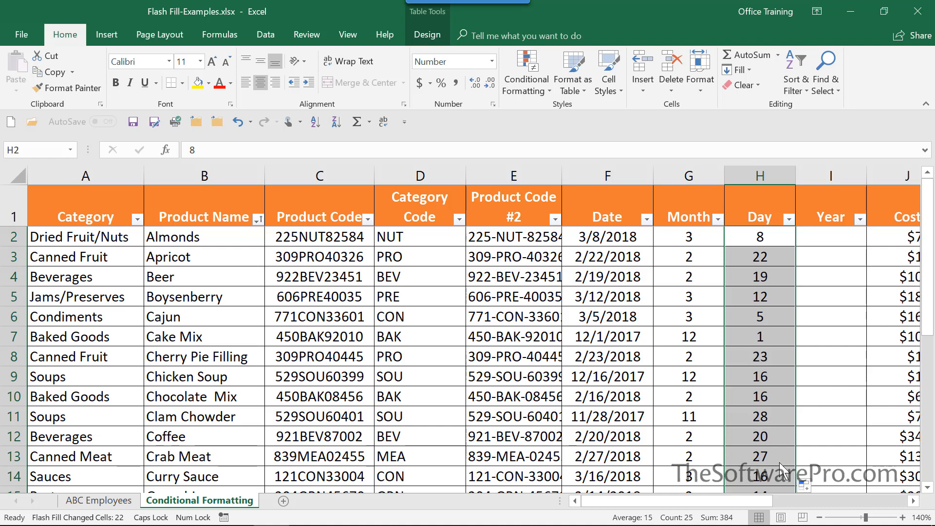
- Enter 2018 in I2 and apply Flash Fill to complete the Year column
click(835, 237)
text(2018)
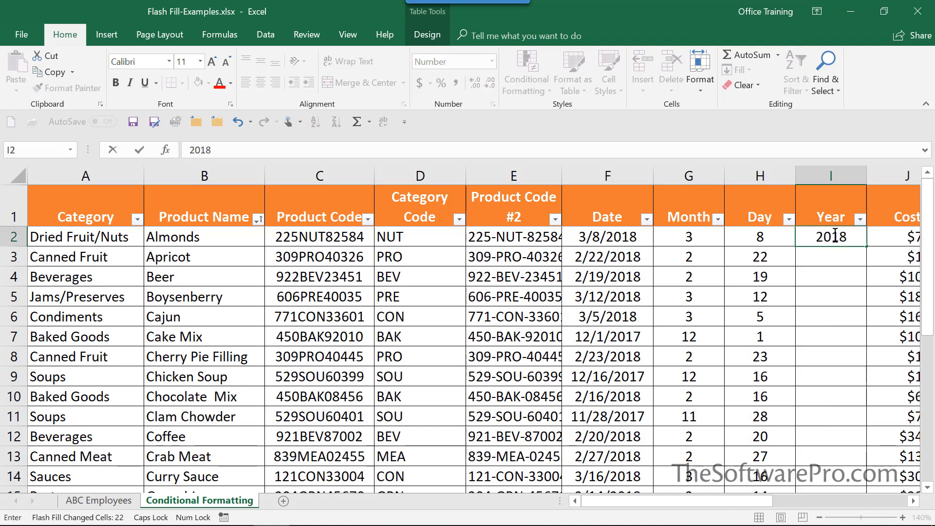
key(Return)
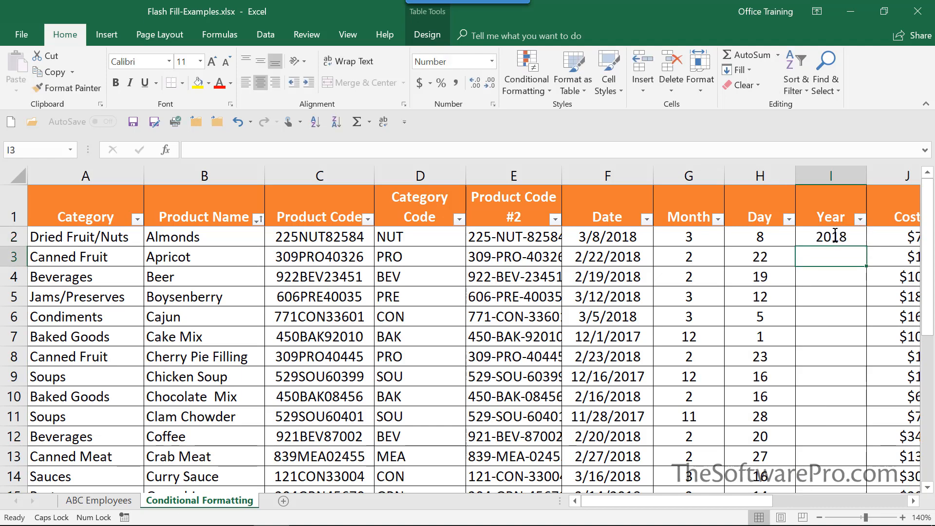
click(836, 236)
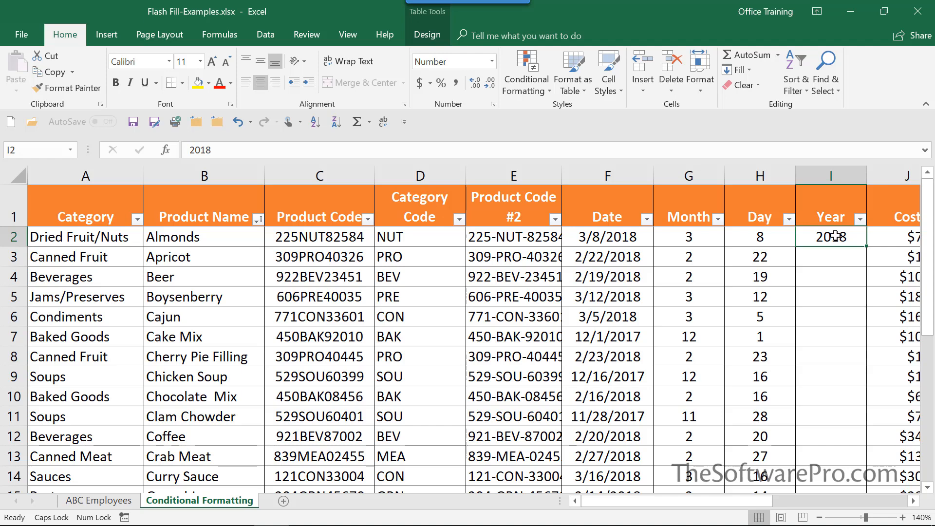
key(ctrl+e)
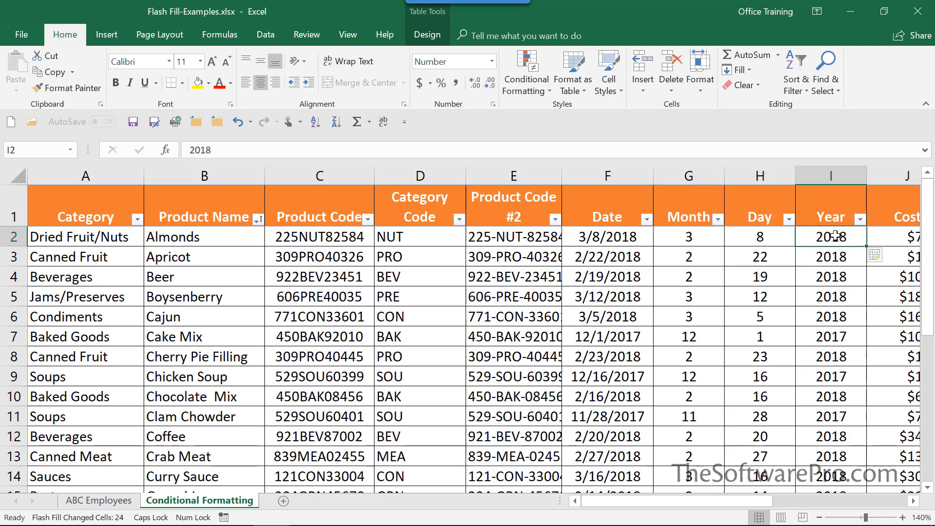